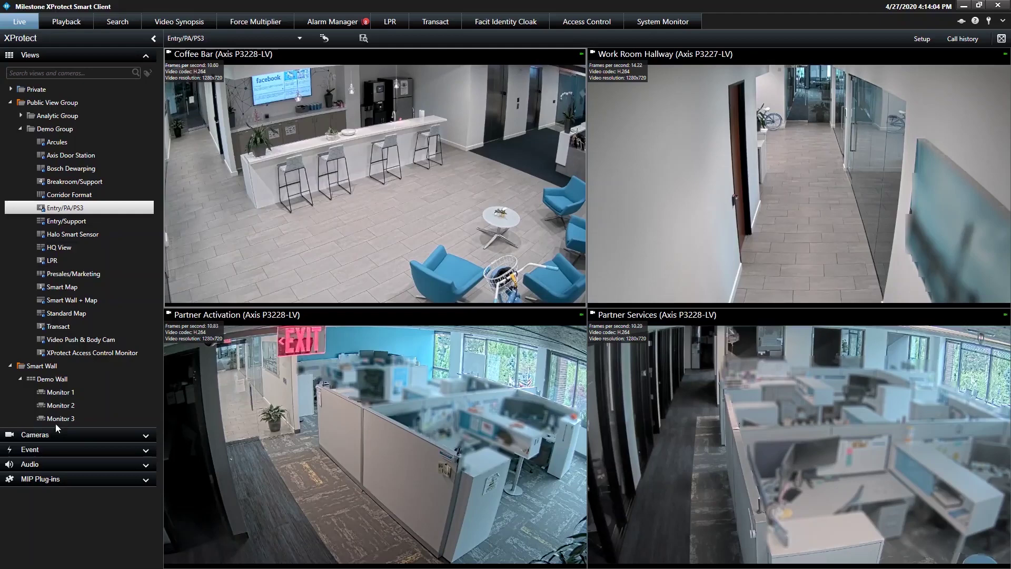
Preview the Demo Wall Smart Wall's Monitor 2 and Monitor 3 layouts, then return to the Entry/PA/PS3 view
click(30, 368)
click(55, 380)
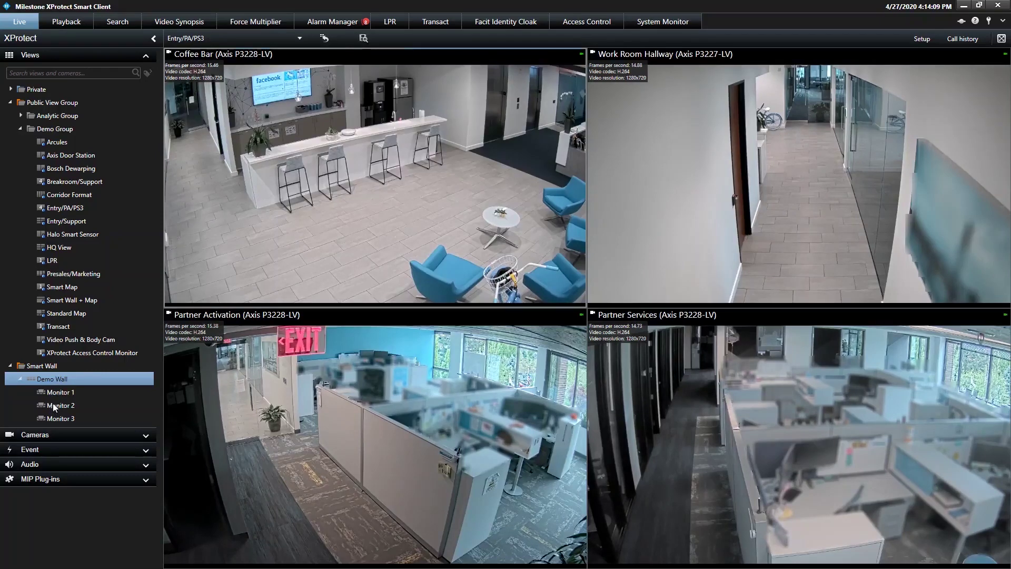
click(52, 404)
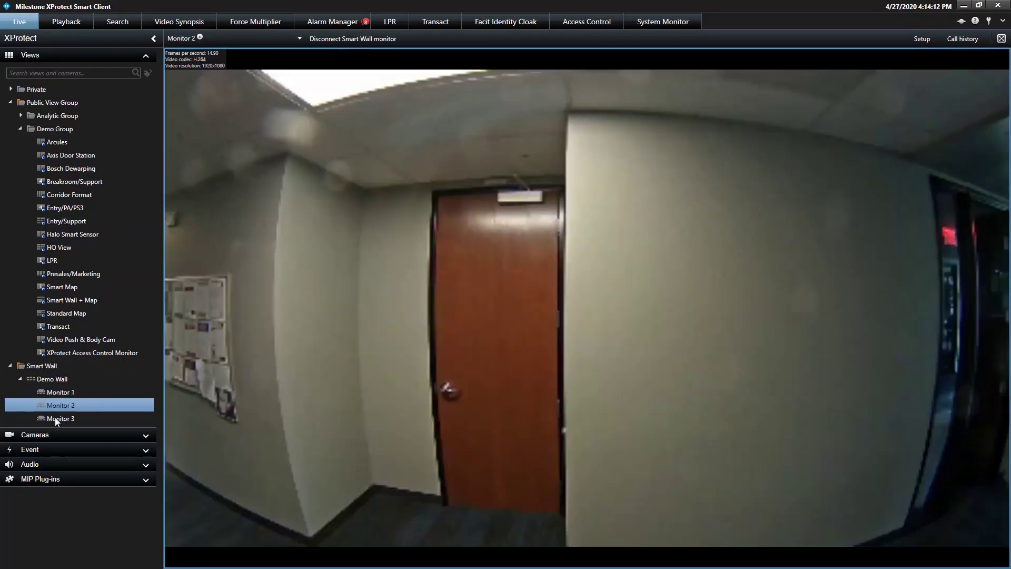
click(54, 419)
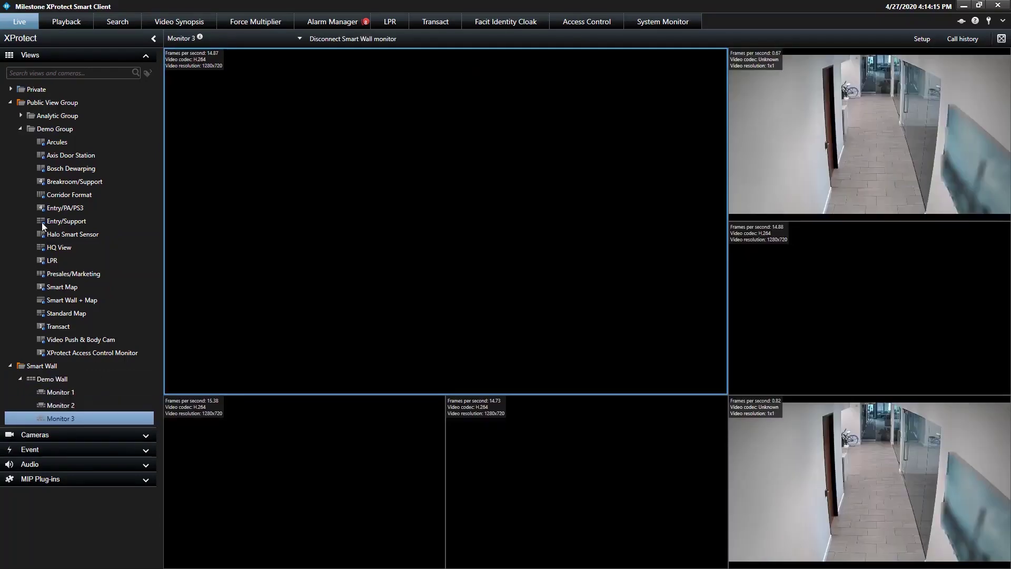
click(63, 208)
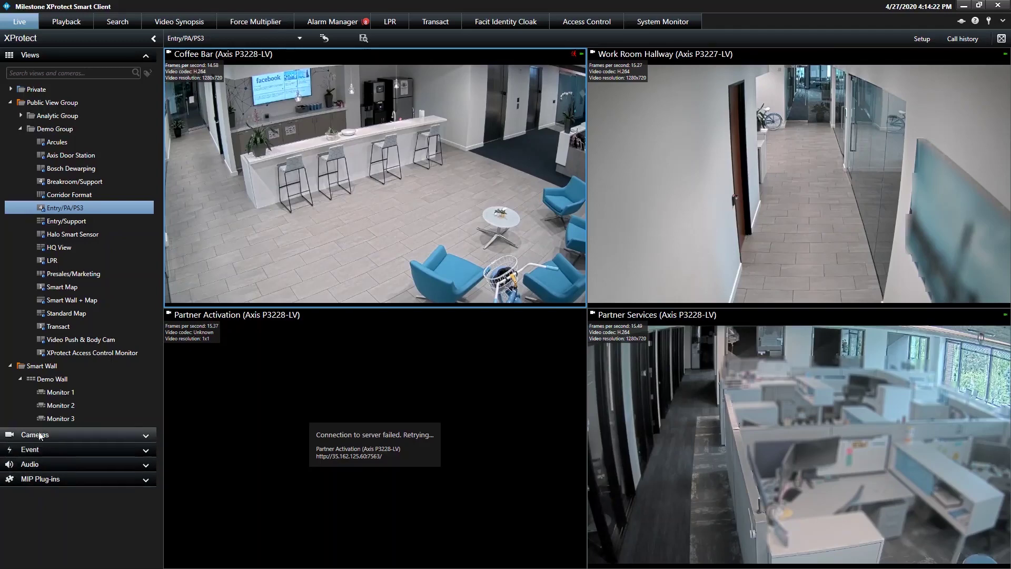
Send Monitor 1's view to Secondary Display 1 and centre its window
right_click(53, 392)
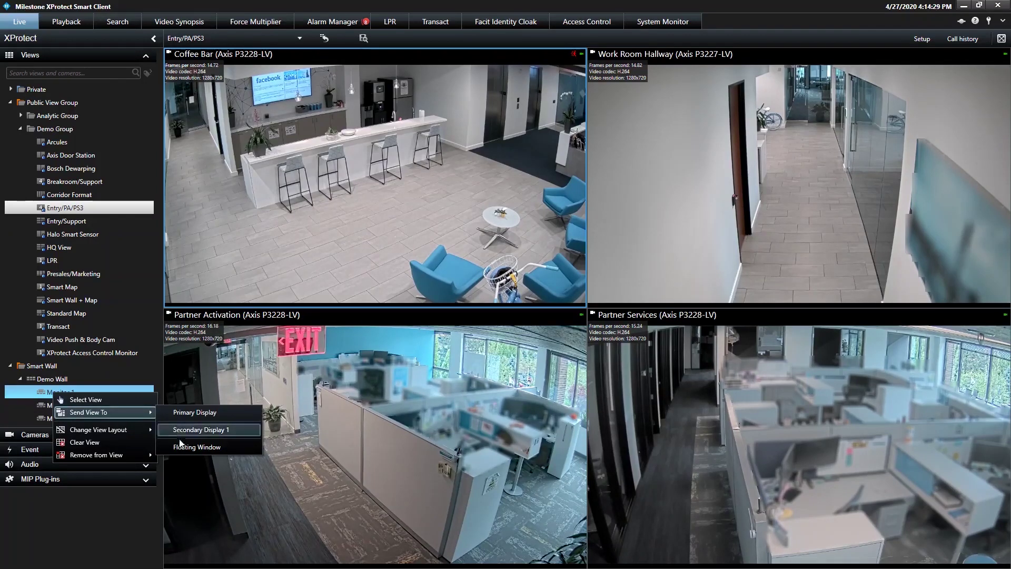
click(254, 425)
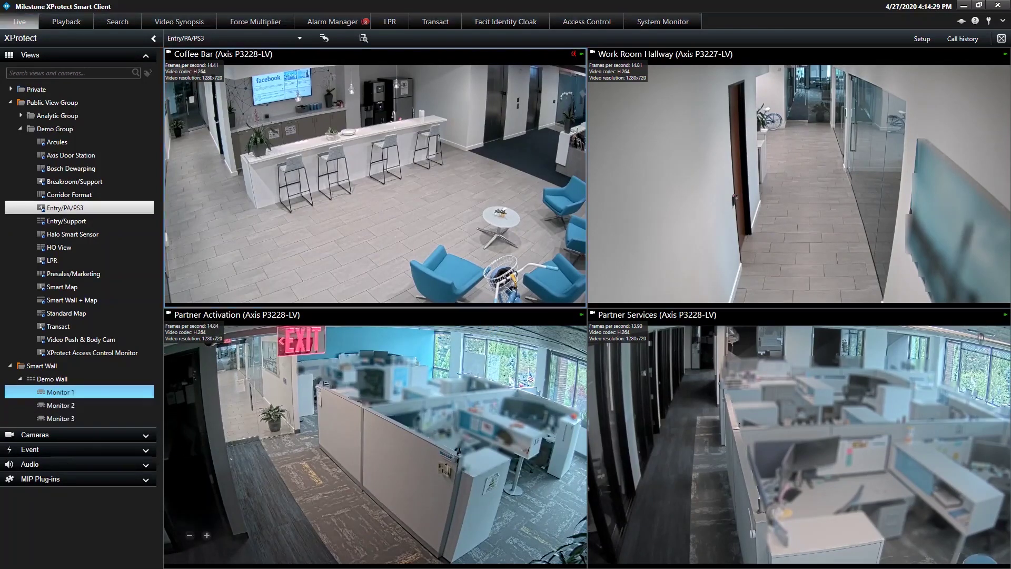
drag(0, 124, 764, 84)
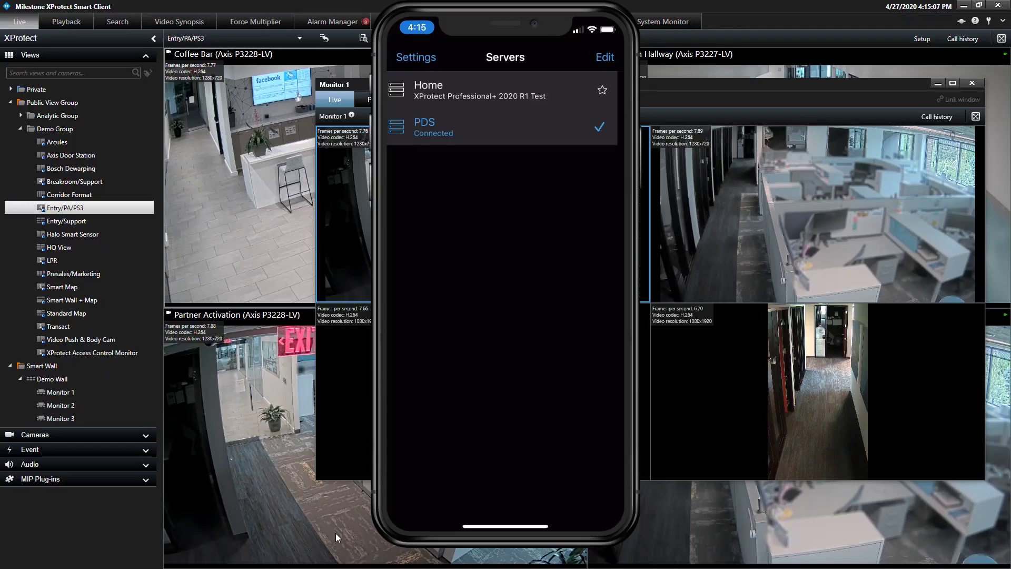
Resize the mirrored phone window and move it left to uncover Monitor 1
drag(640, 548, 549, 396)
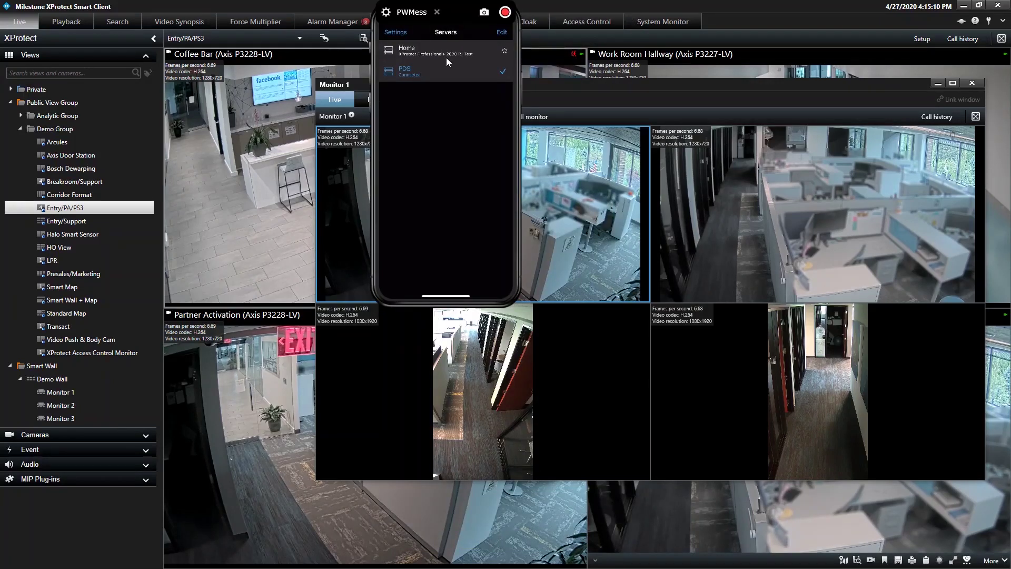
drag(447, 58, 173, 85)
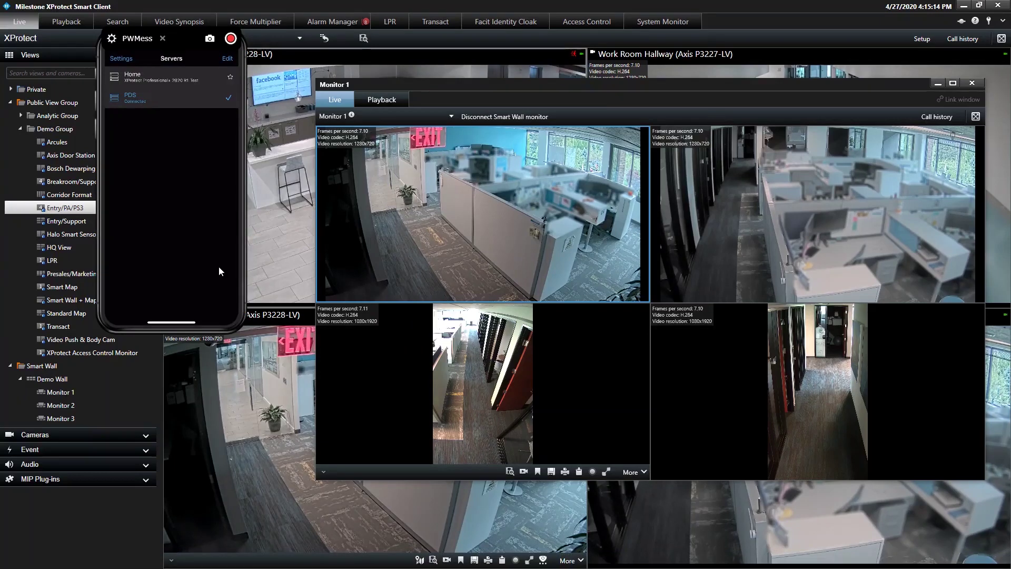
drag(243, 330, 271, 376)
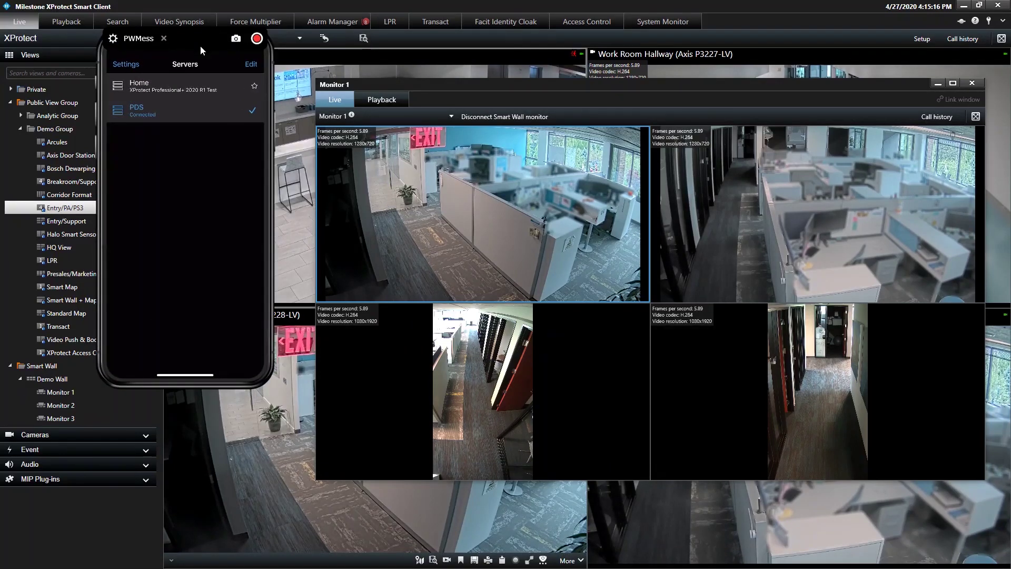
drag(200, 46, 154, 40)
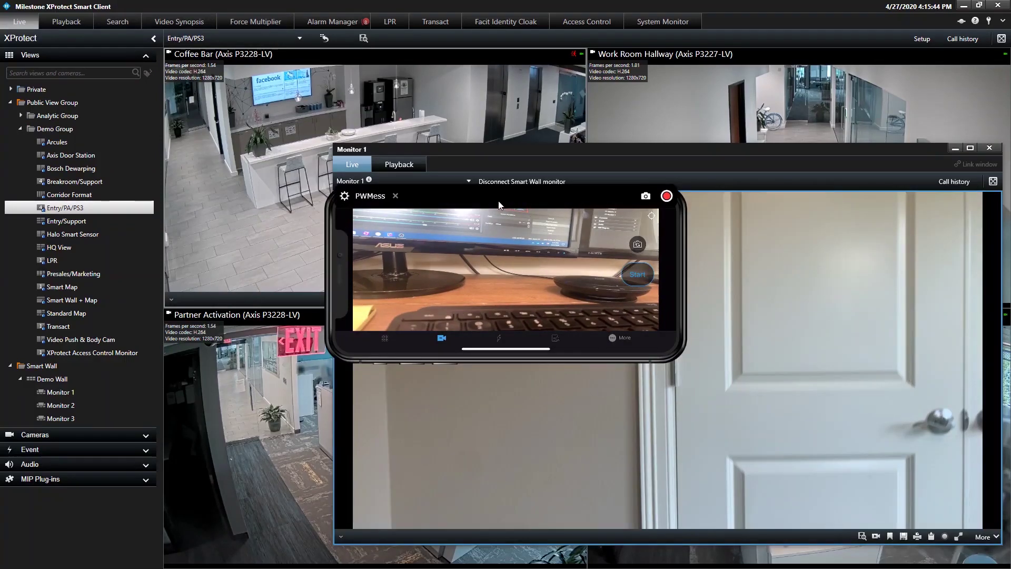
Move the phone mirror to the top-left so Monitor 1's four-camera layout is visible
drag(499, 205, 200, 52)
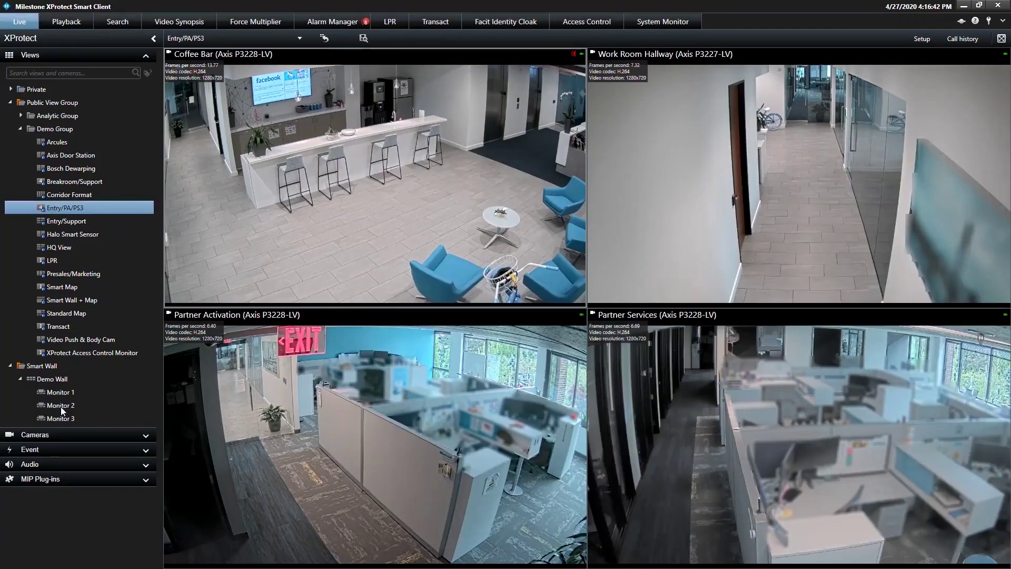
Send Monitor 2's view to a floating window showing the Coffee Bar camera
right_click(61, 406)
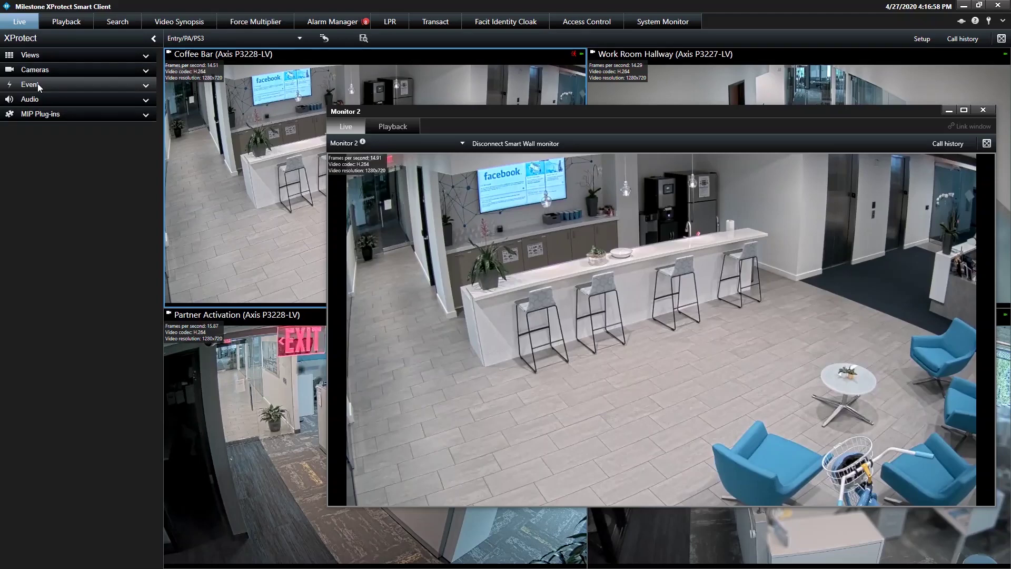
Expand the Event pane and select the Panic event
click(38, 84)
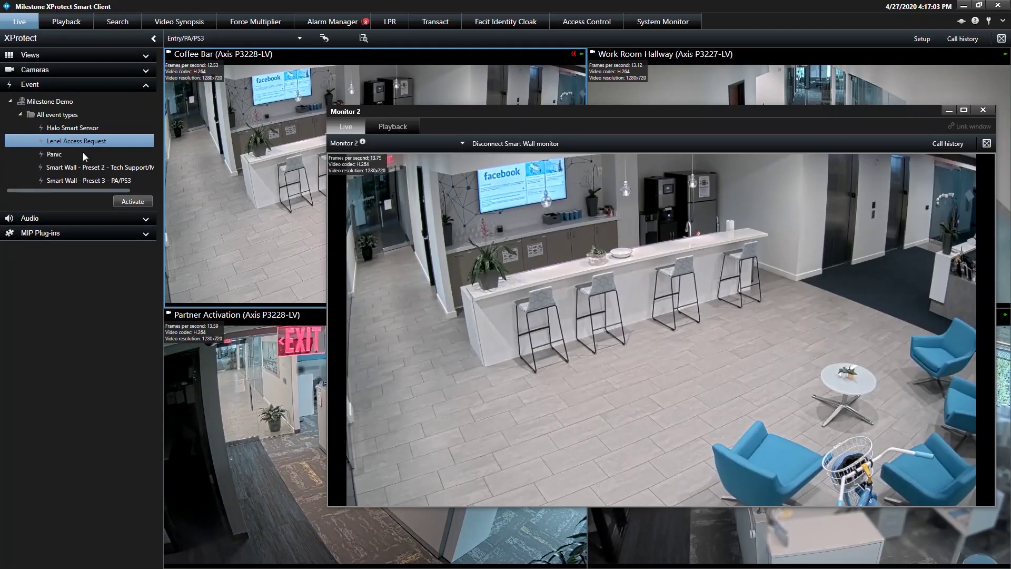
click(83, 154)
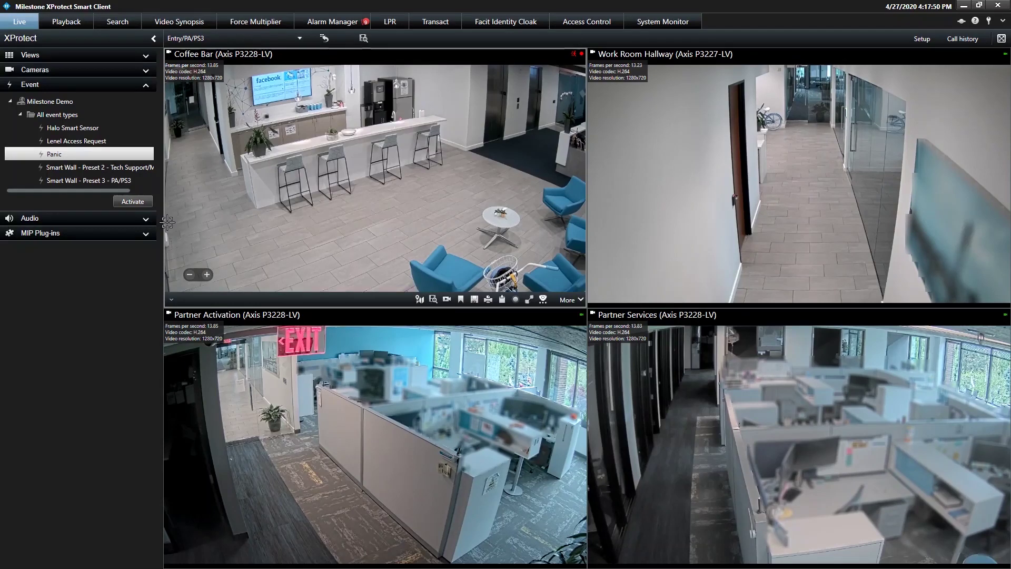
Show Monitor 2's Send View To options: Primary Display, Secondary Display 1, Floating Window
right_click(68, 405)
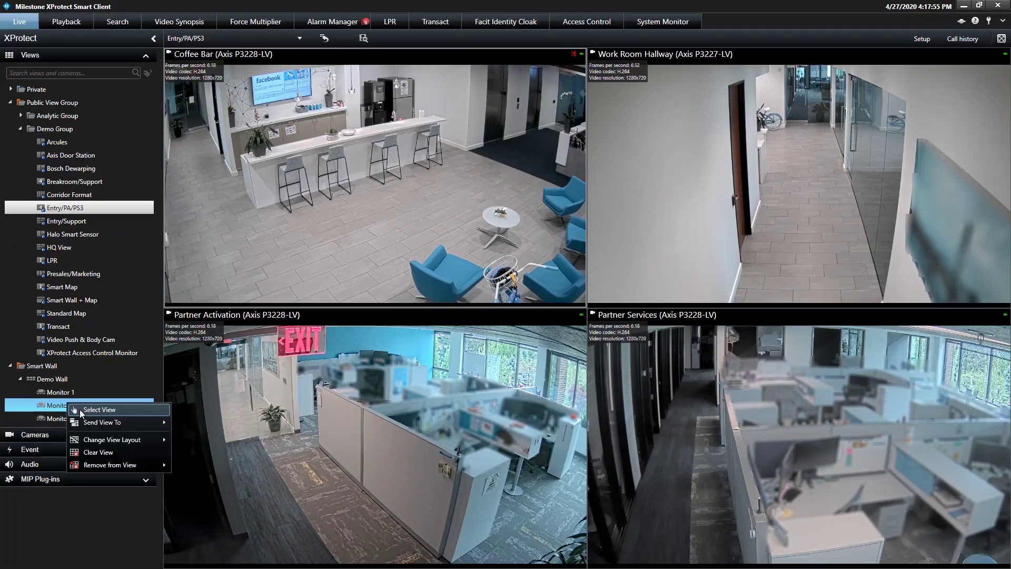
mouse_move(121, 422)
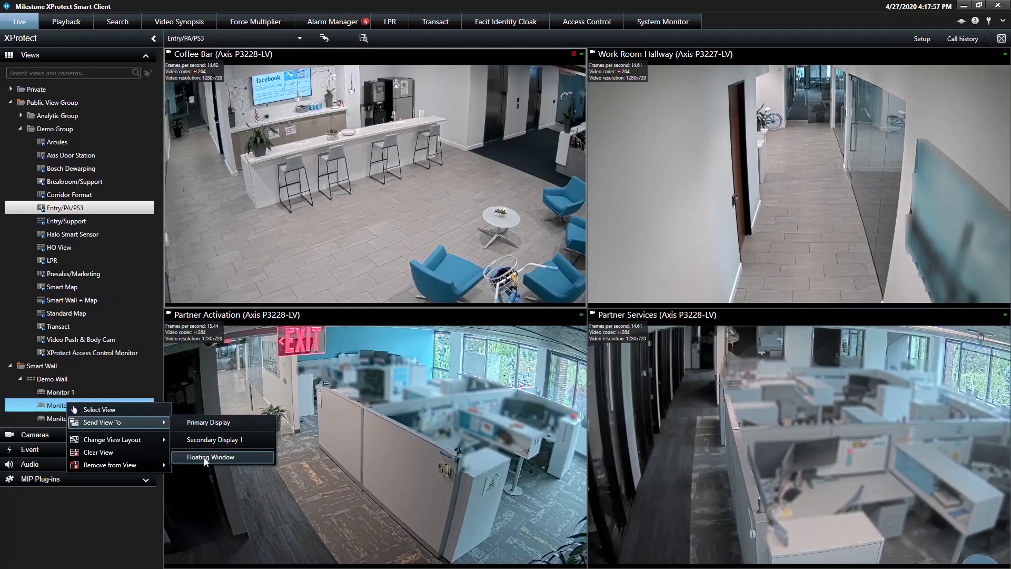
Trigger Smart Wall - Preset 2 so Monitor 2 shows two cameras, then close its preview
click(204, 457)
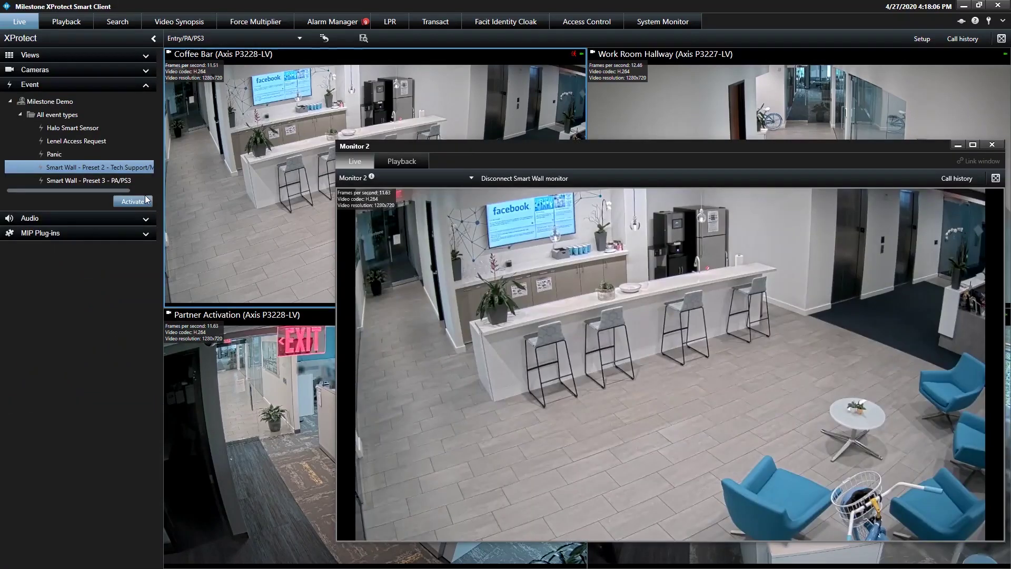
click(119, 200)
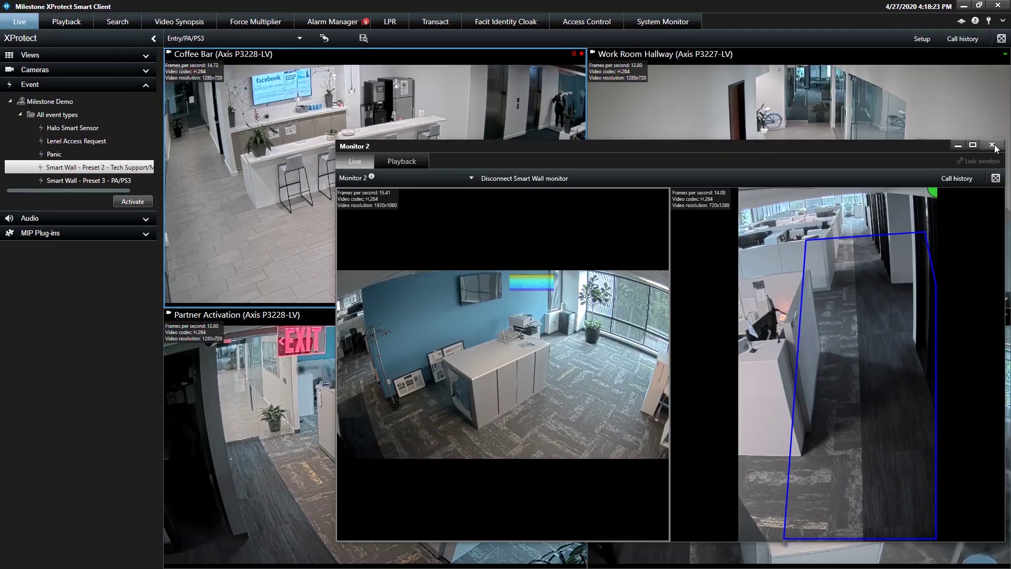
click(992, 145)
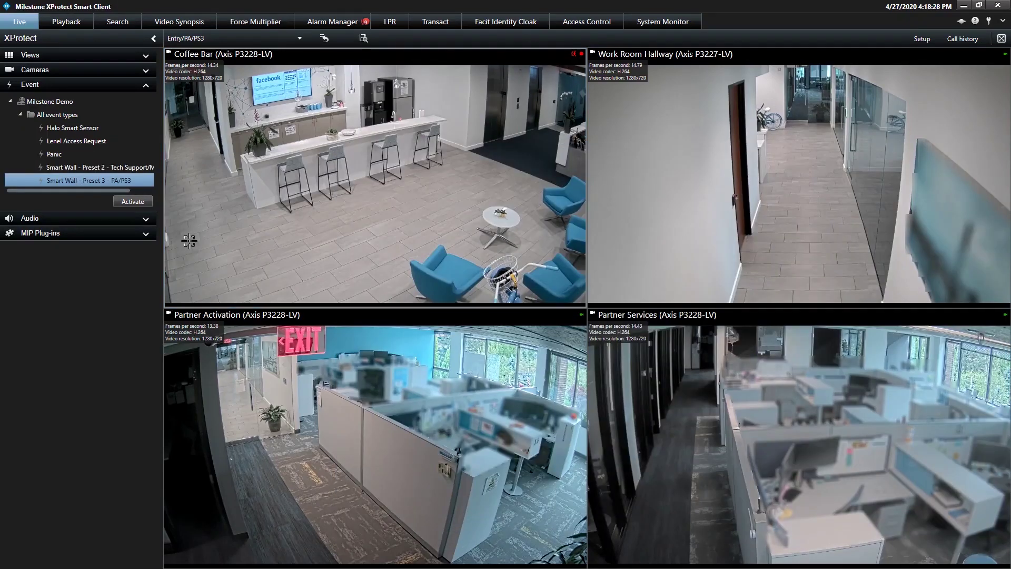
Trigger Smart Wall - Preset 3, check Monitor 2's single doorway camera, then close it
click(131, 204)
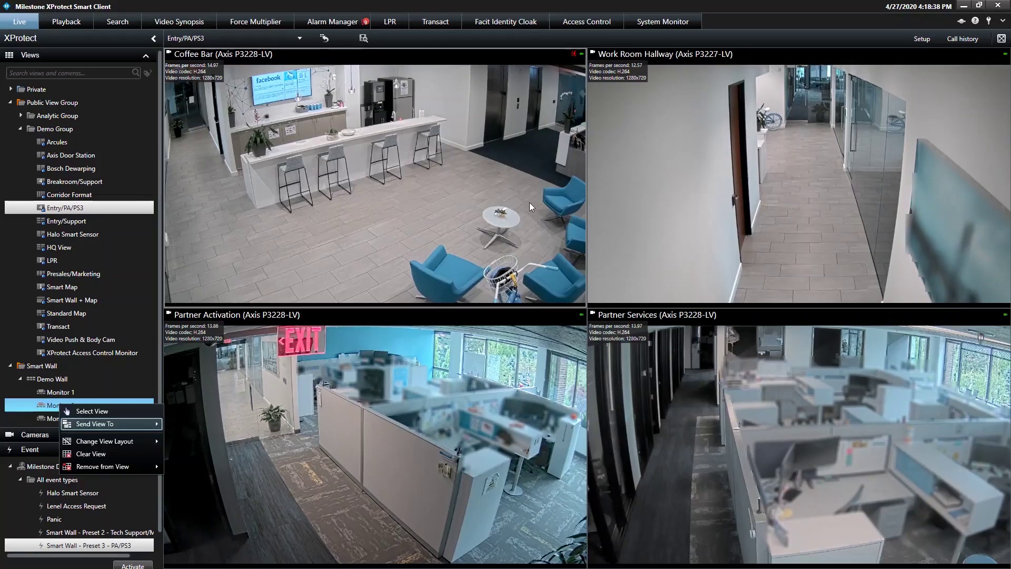
click(79, 411)
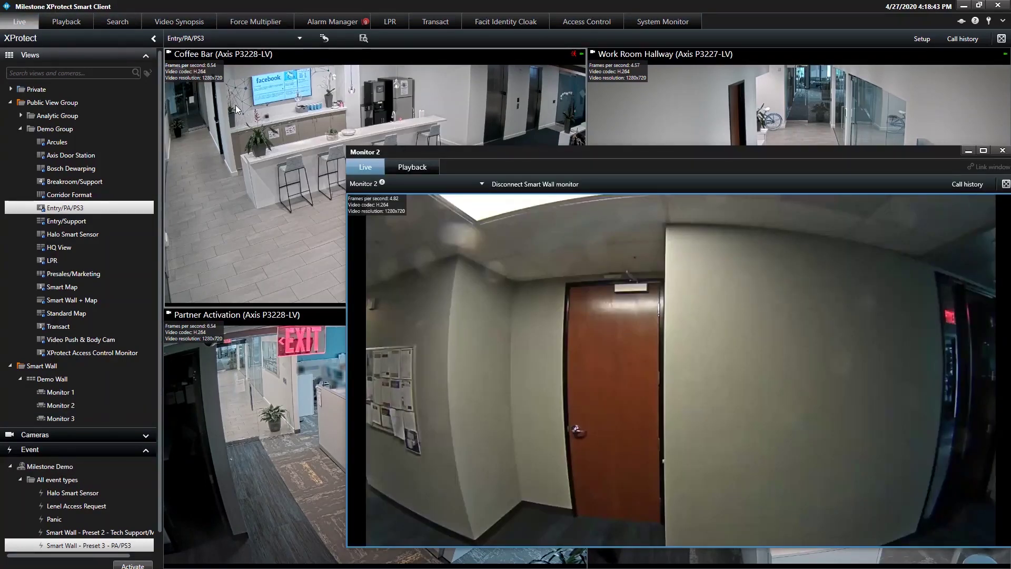
click(146, 55)
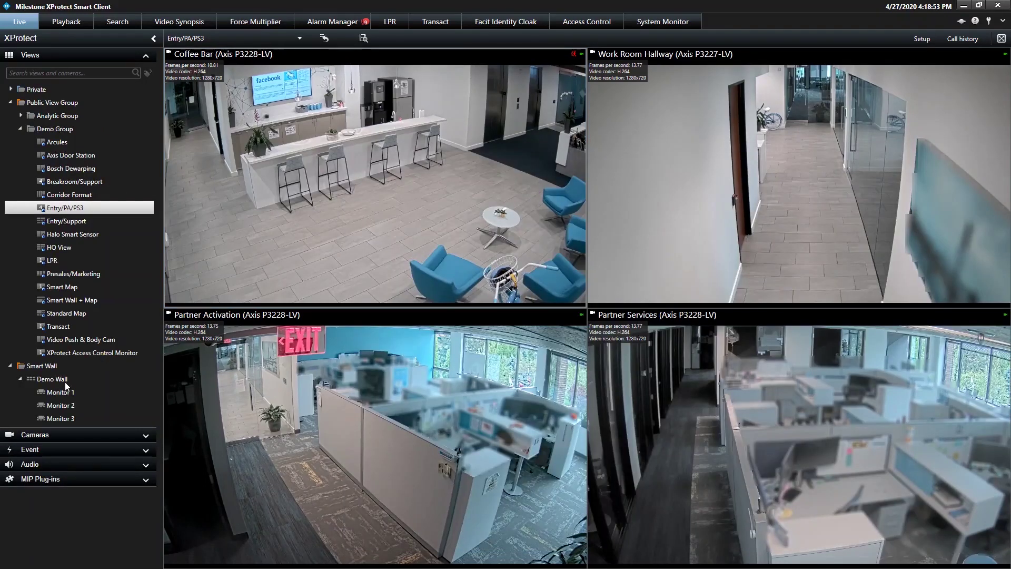
right_click(62, 419)
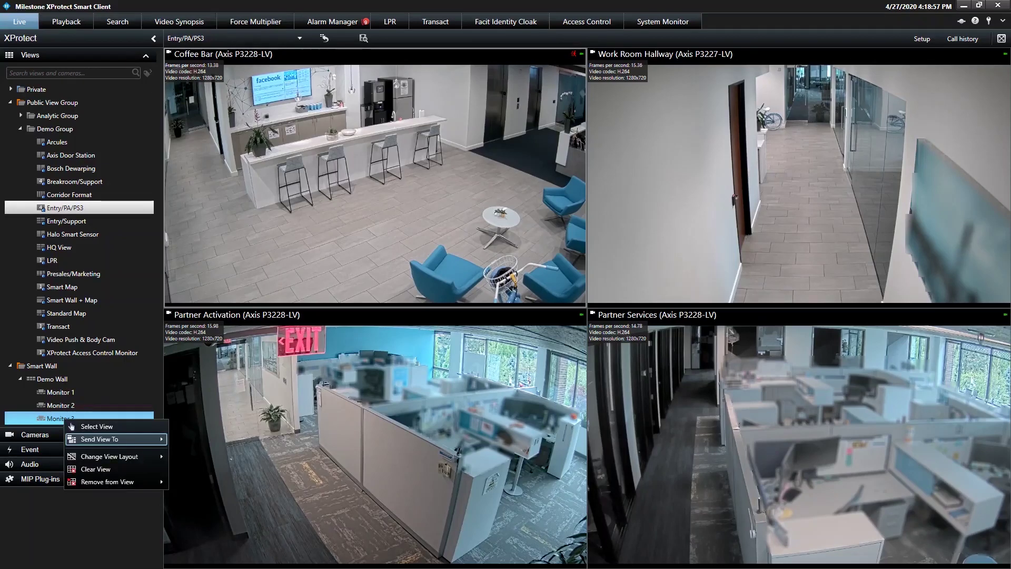
click(71, 426)
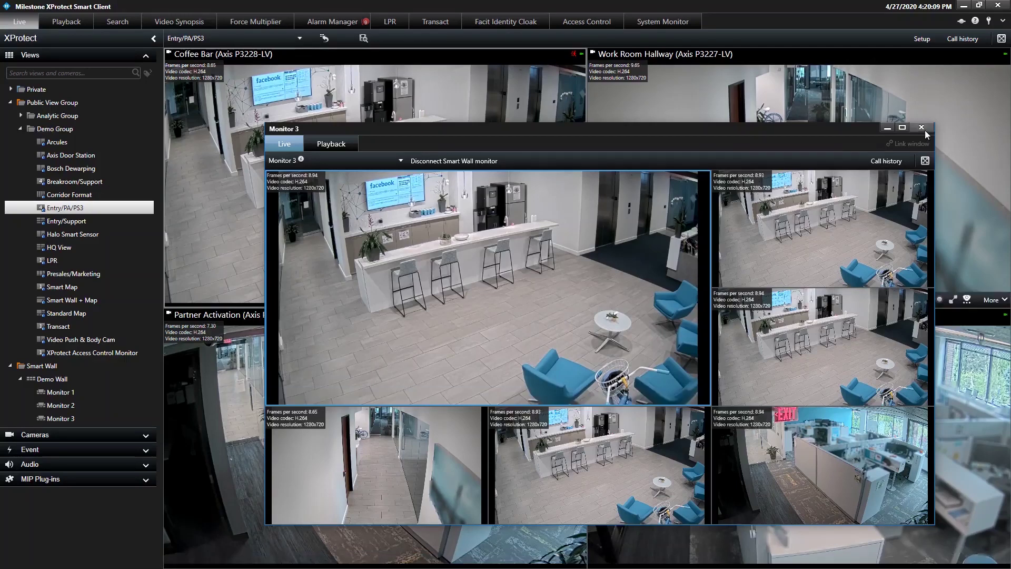
click(925, 130)
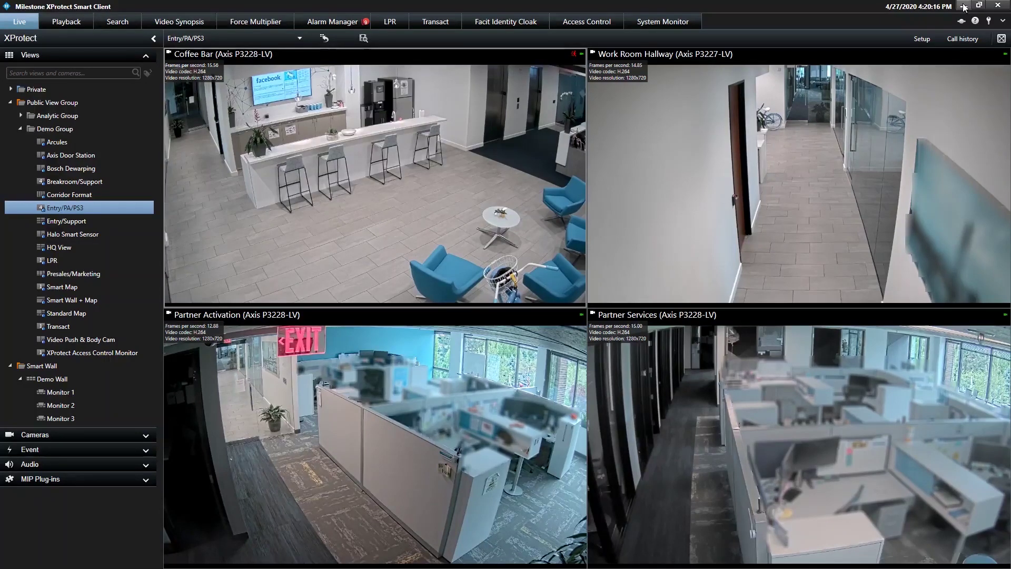
In Management Client, review the Demo Wall's Monitor 1 and Monitor 3 settings
click(965, 7)
click(60, 198)
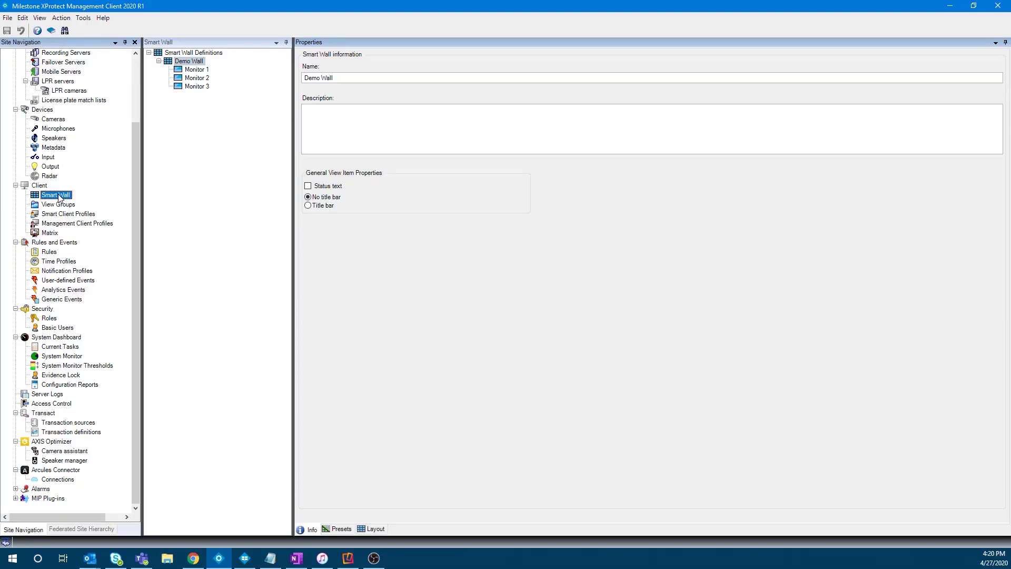
click(196, 69)
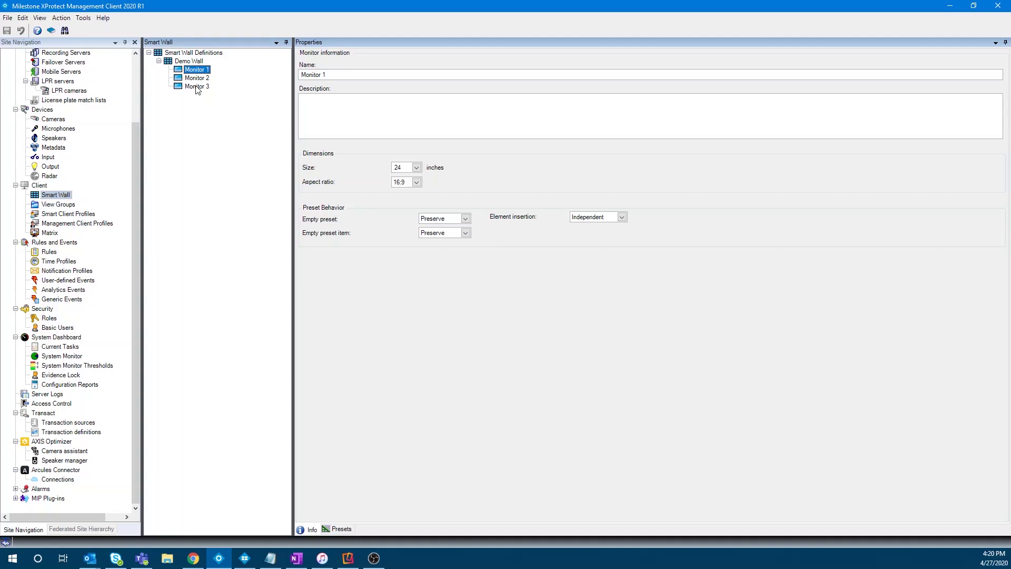
click(192, 87)
Review the Demo Wall presets and monitor layout, then list the rules
click(342, 529)
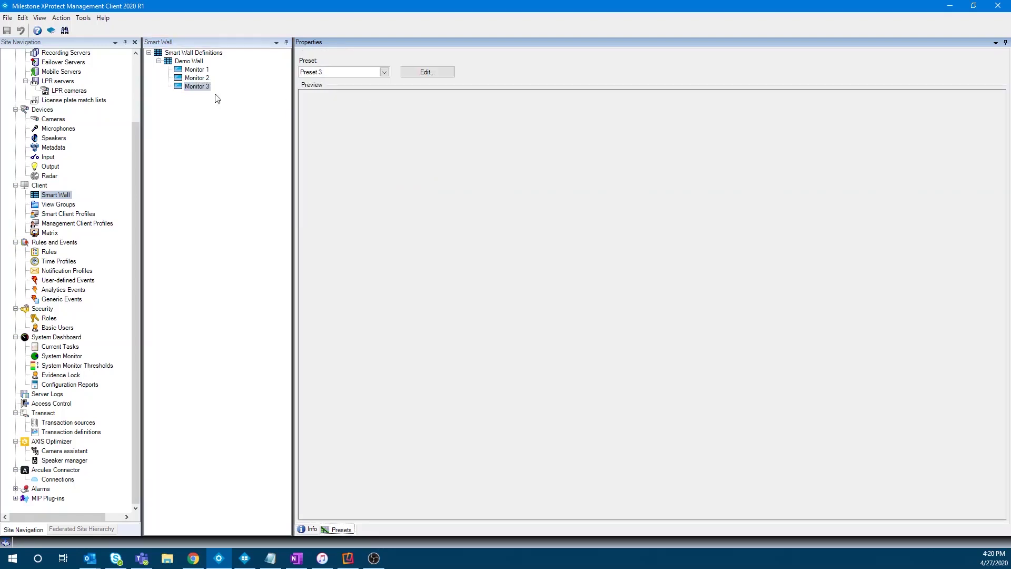
click(177, 63)
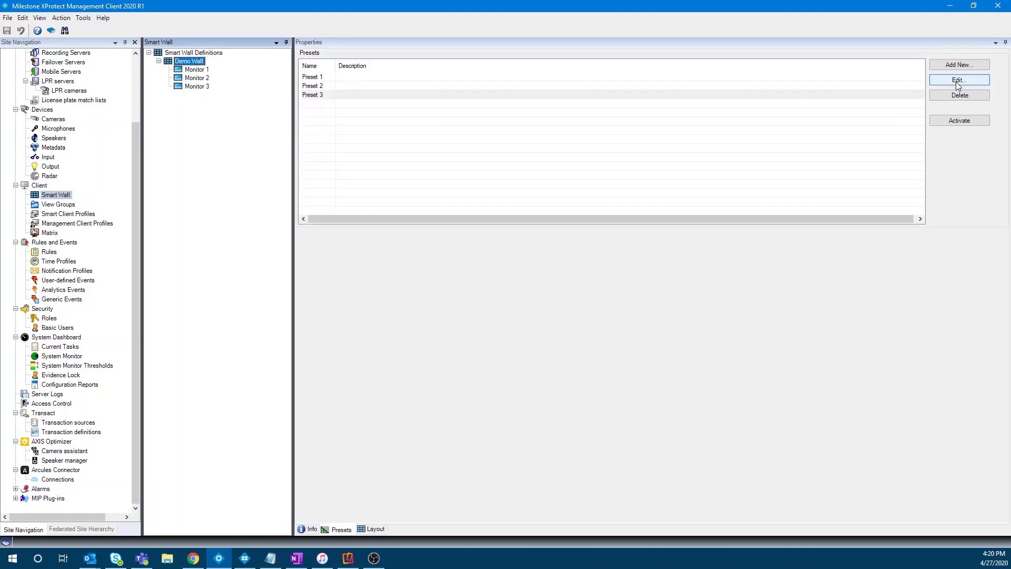
click(364, 529)
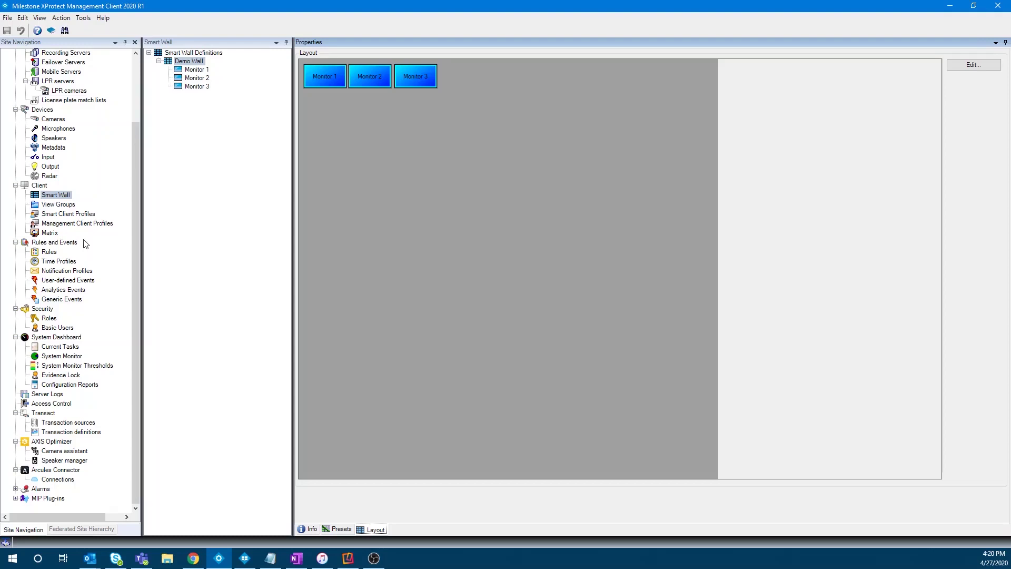
click(49, 252)
View the Invalid Badge Swipe rule, then the Monitor 1 Video Push then Preset 1 rule
click(257, 171)
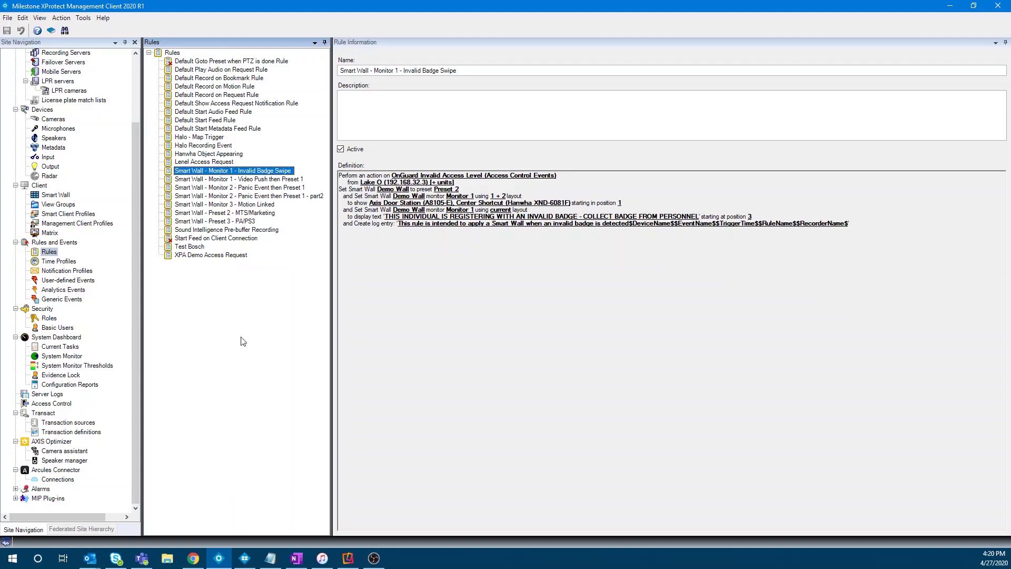
click(261, 180)
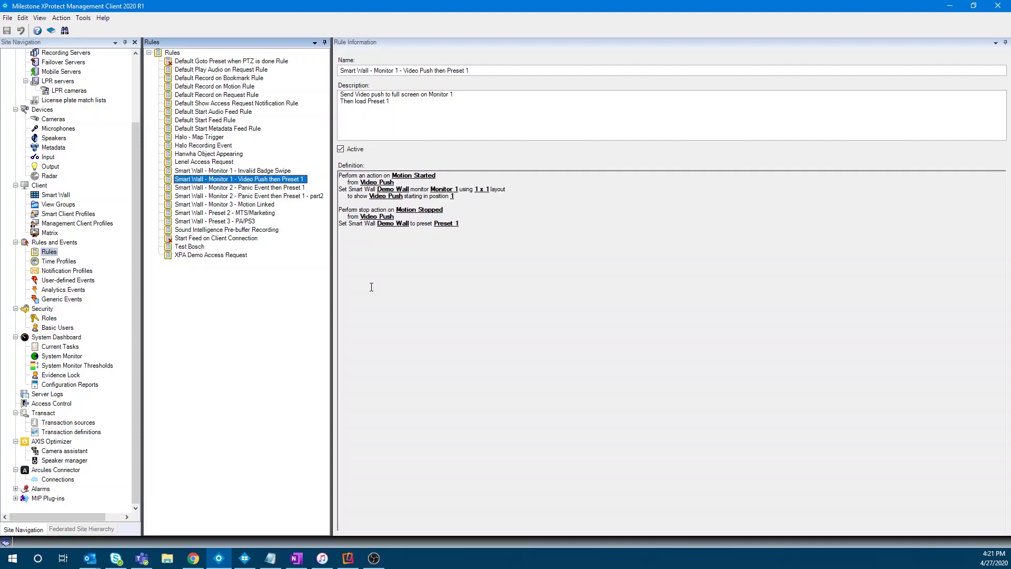
Show the 'Smart Wall - Monitor 2 - Panic Event then Preset 1' rule, whose panic sets a 2x2 lockdown layout
click(247, 188)
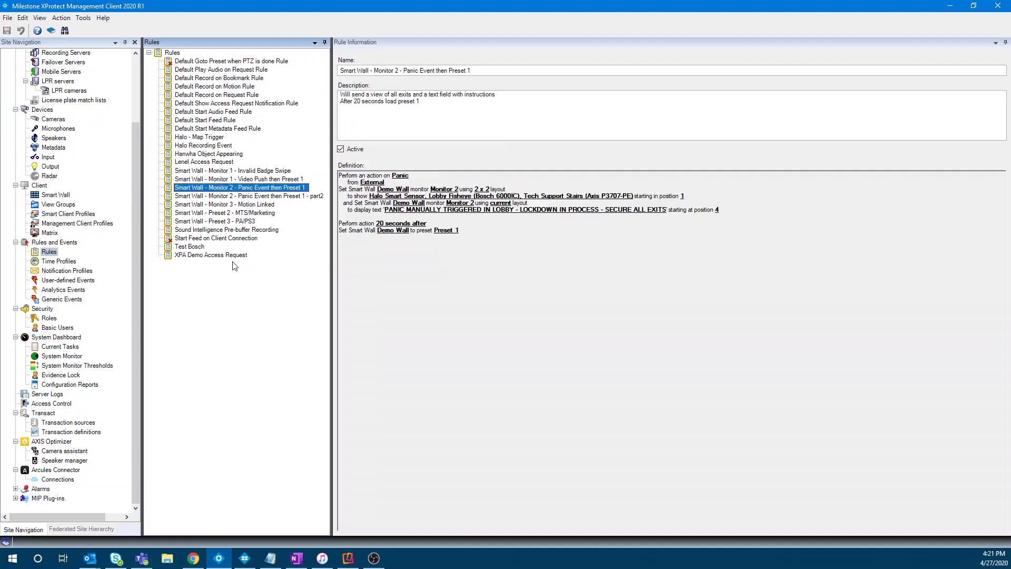